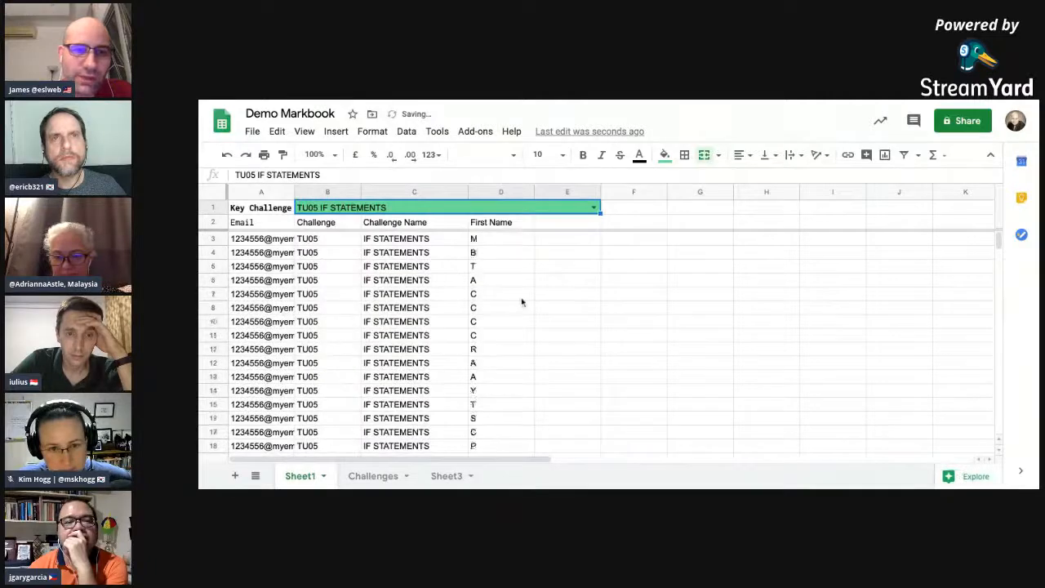
Step: Set the Key Challenge selection in B1 to GC22 DRUNK PIRATE
click(592, 208)
scroll(490, 294, down, 10)
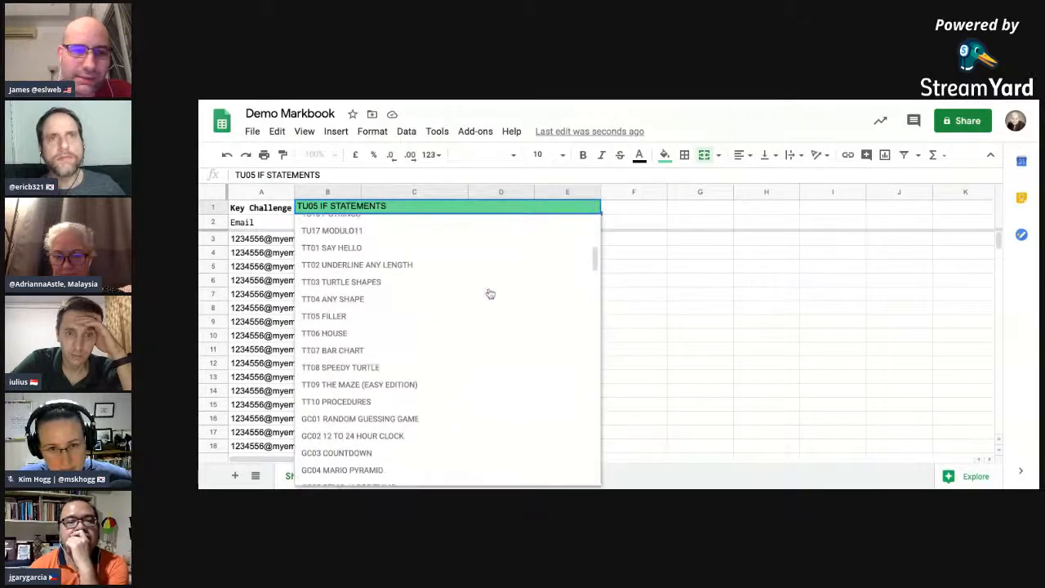
click(396, 345)
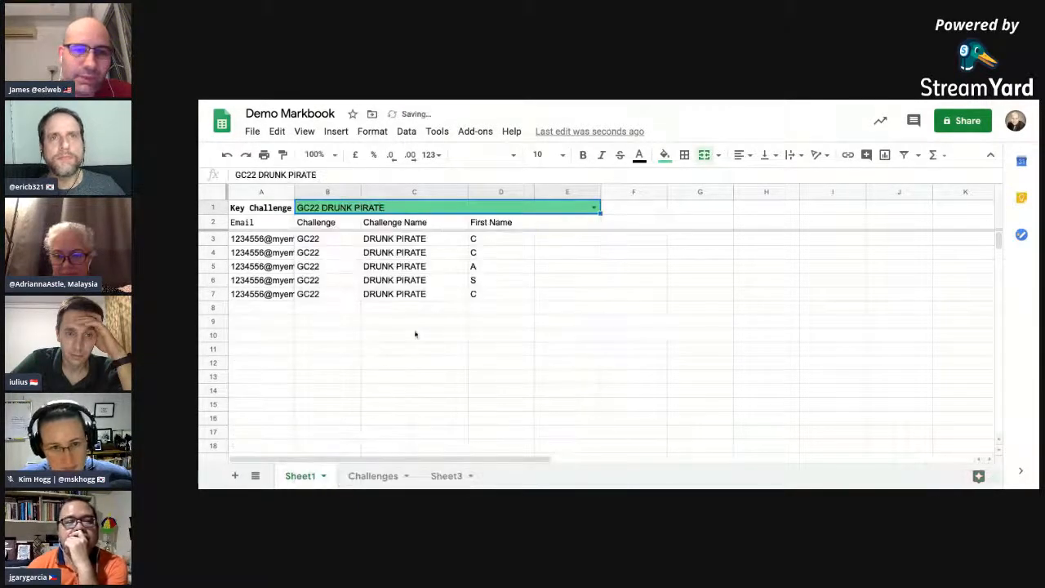
Step: Change the Key Challenge selection to AS46 BOOK: CH 10 EVENT DRIVEN PROGRAMMING
click(594, 211)
scroll(536, 305, down, 15)
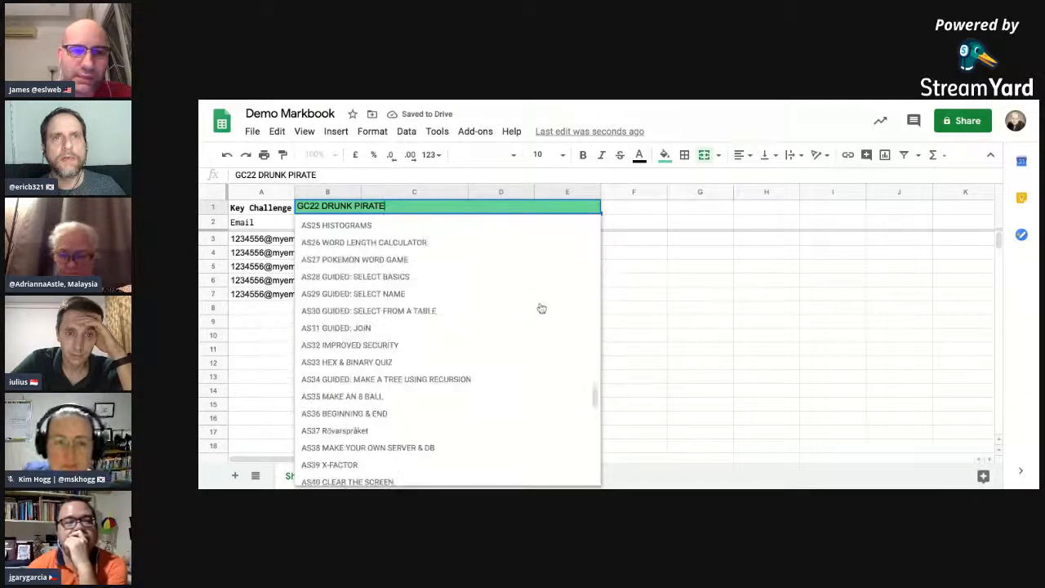
click(443, 304)
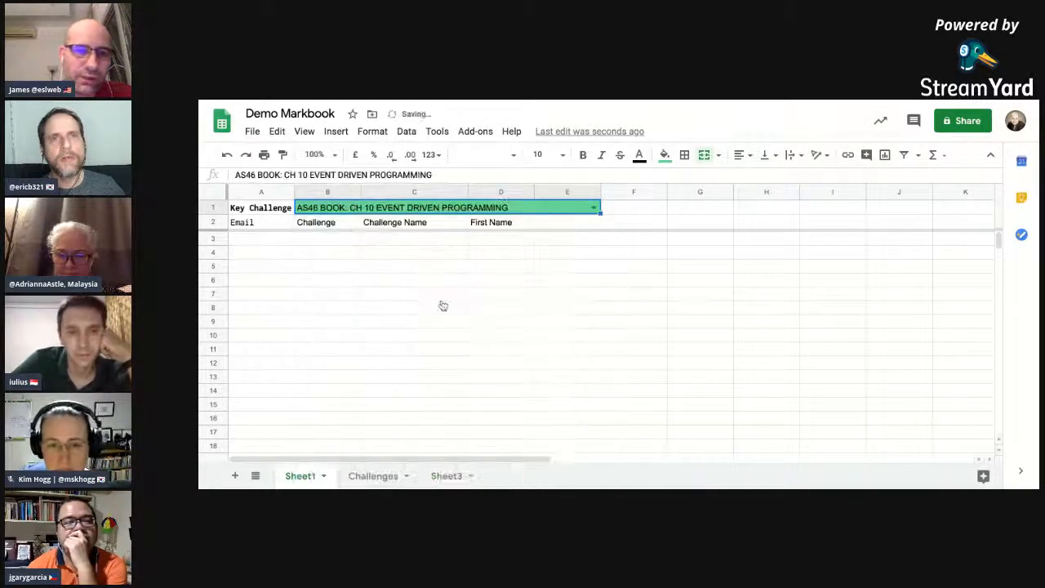
Step: Switch the Key Challenge selection to AS07 CAESAR CIPHER
click(594, 211)
scroll(492, 302, down, 10)
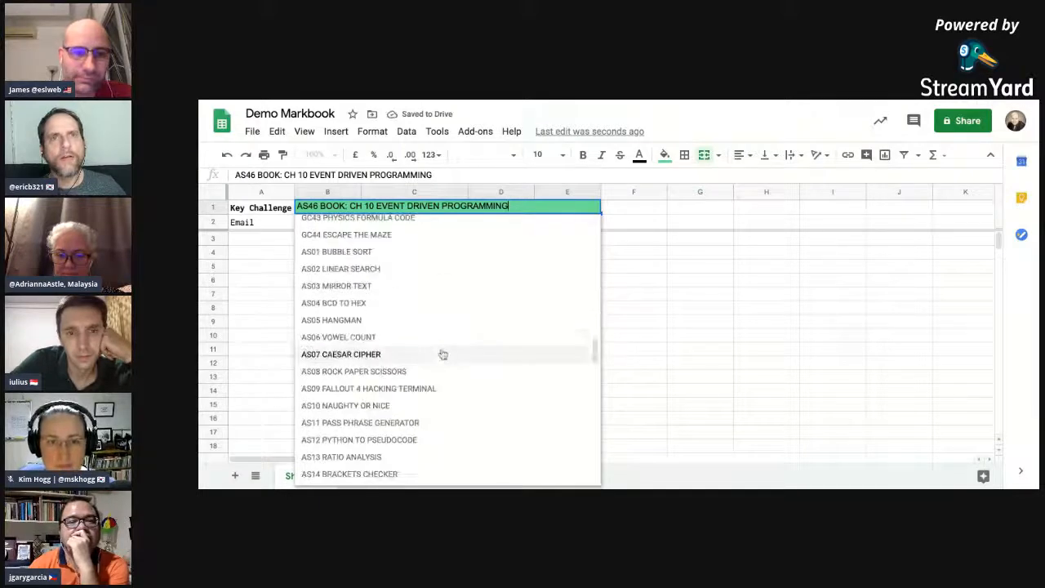
click(441, 352)
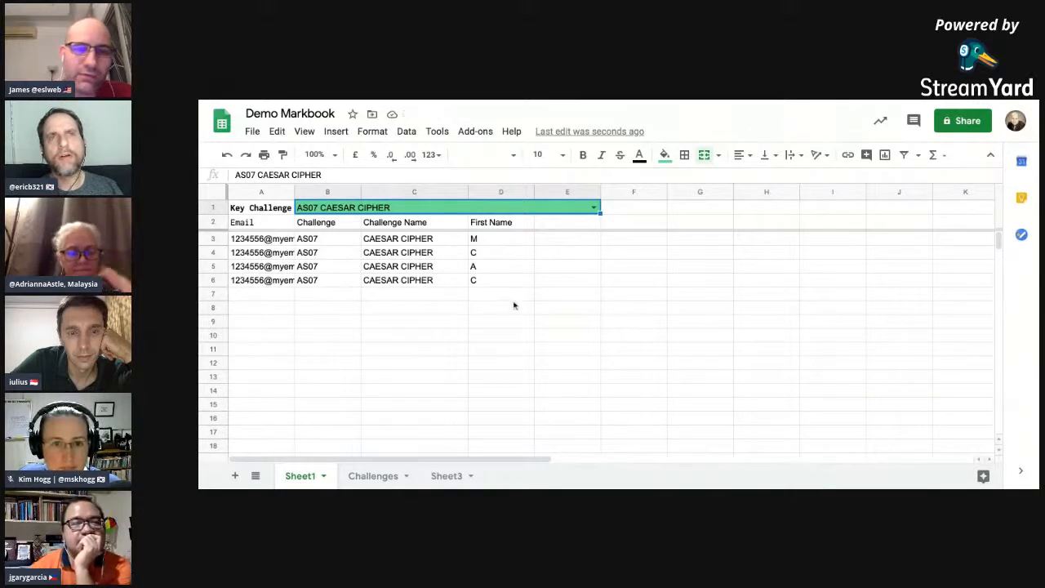
Step: Look through the source submission records on Sheet3, including their challenge codes, file links and points
click(441, 476)
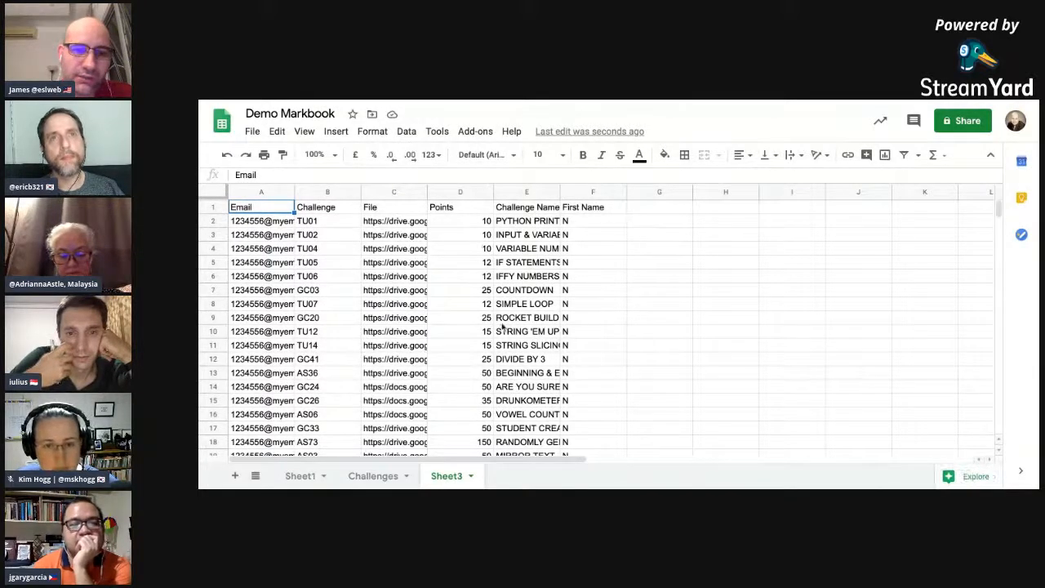
scroll(446, 354, down, 20)
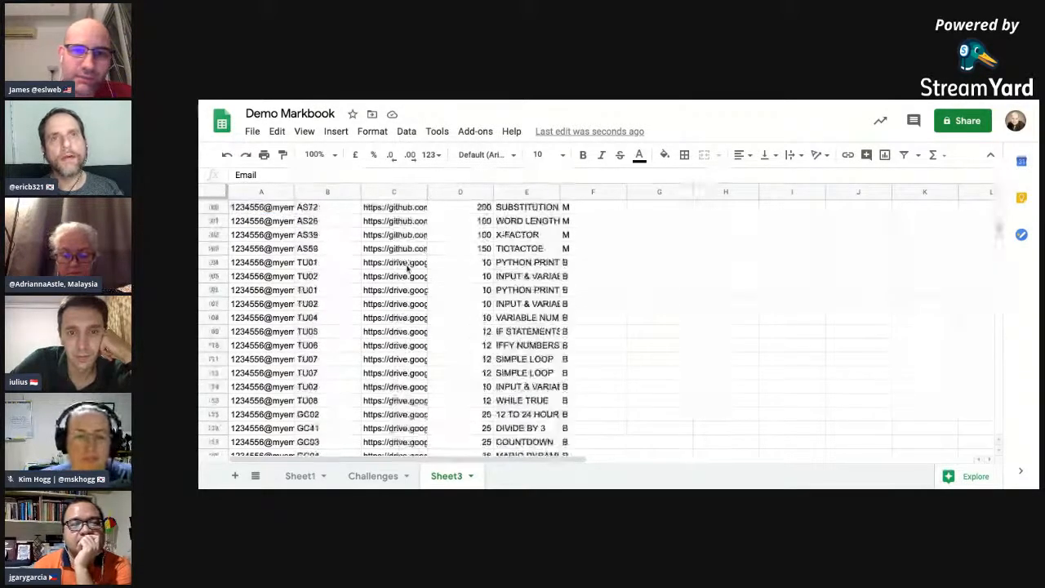
scroll(407, 267, down, 20)
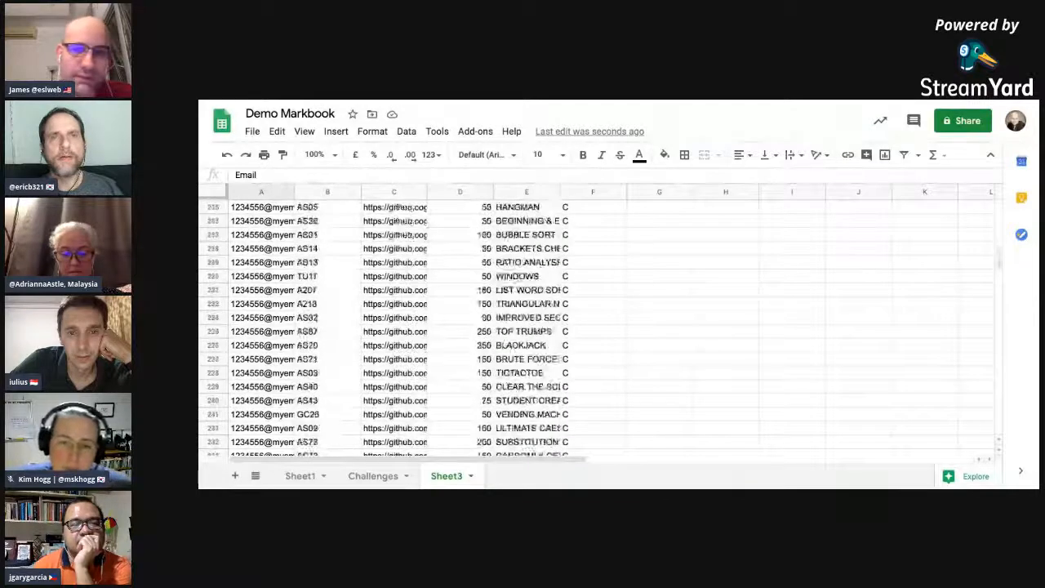
Step: Return to Sheet1 and set the Key Challenge selection to TU07 SIMPLE LOOP
click(296, 476)
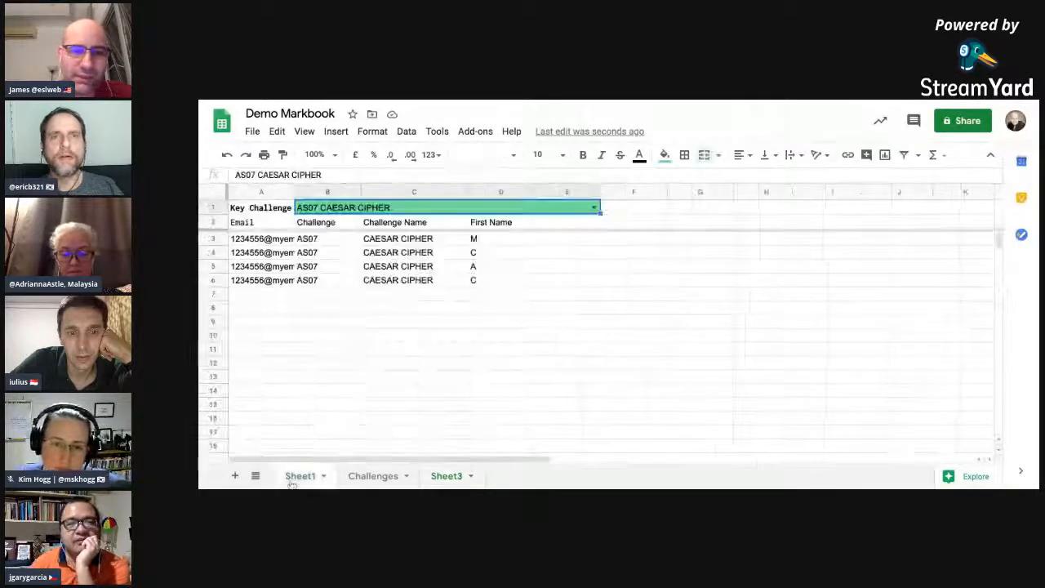
click(594, 207)
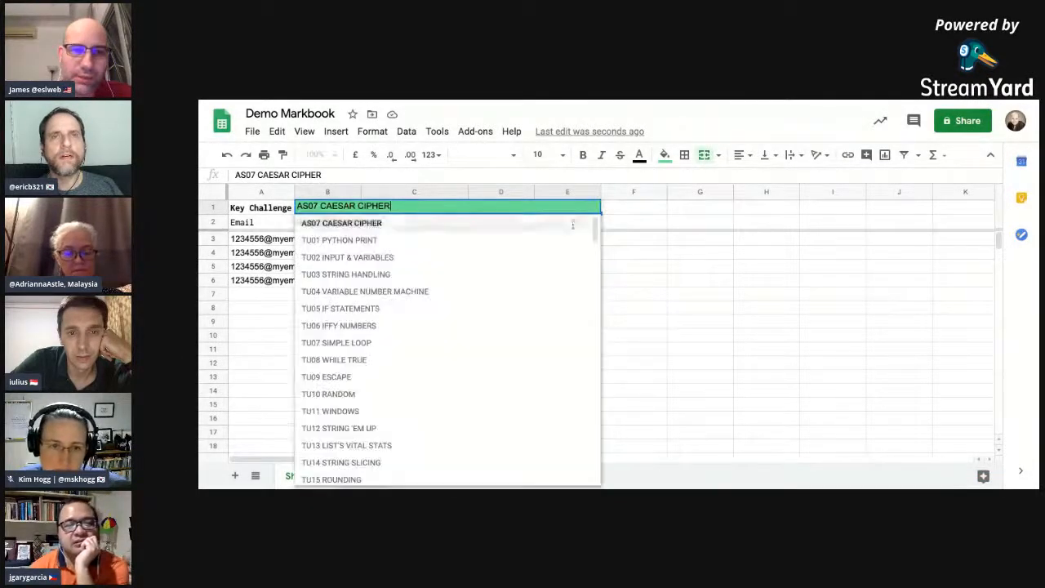
click(493, 343)
scroll(593, 333, down, 8)
scroll(594, 333, up, 8)
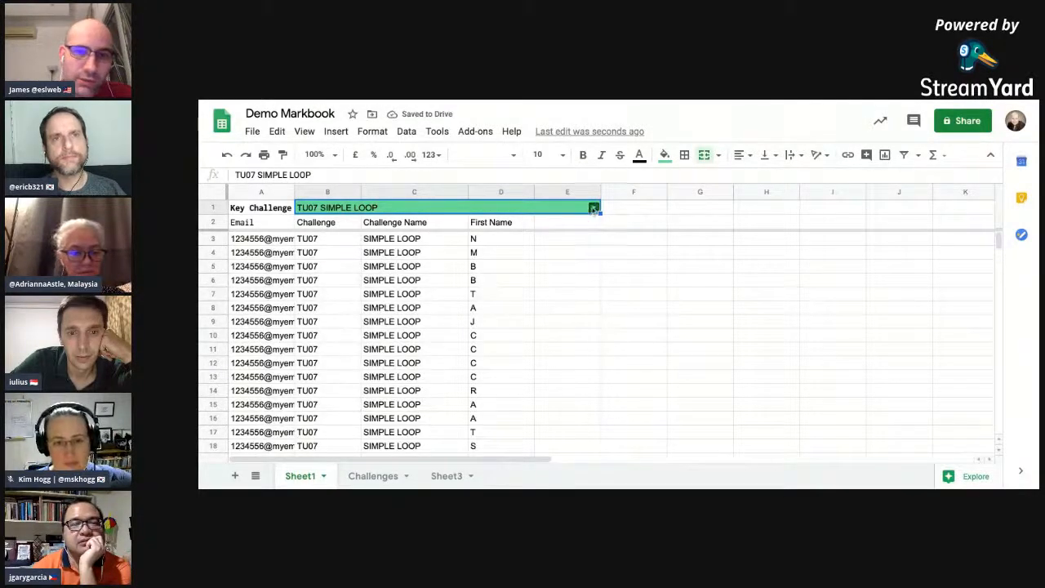
Step: Set the Key Challenge to the wildcard option GC%% Any iGCSE challenge and look through the matching rows
click(593, 208)
scroll(566, 310, down, 15)
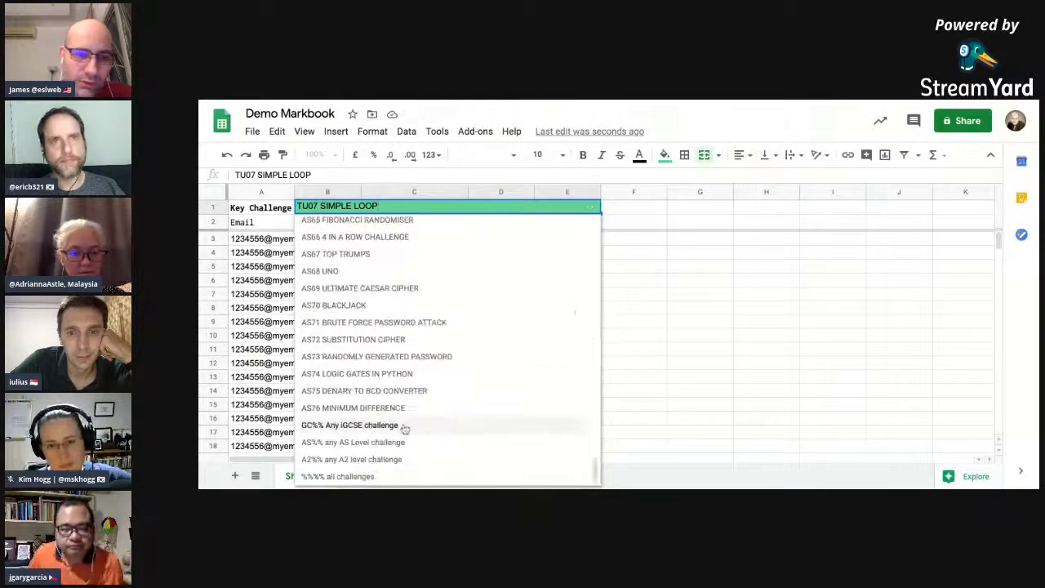
click(404, 433)
scroll(492, 319, down, 20)
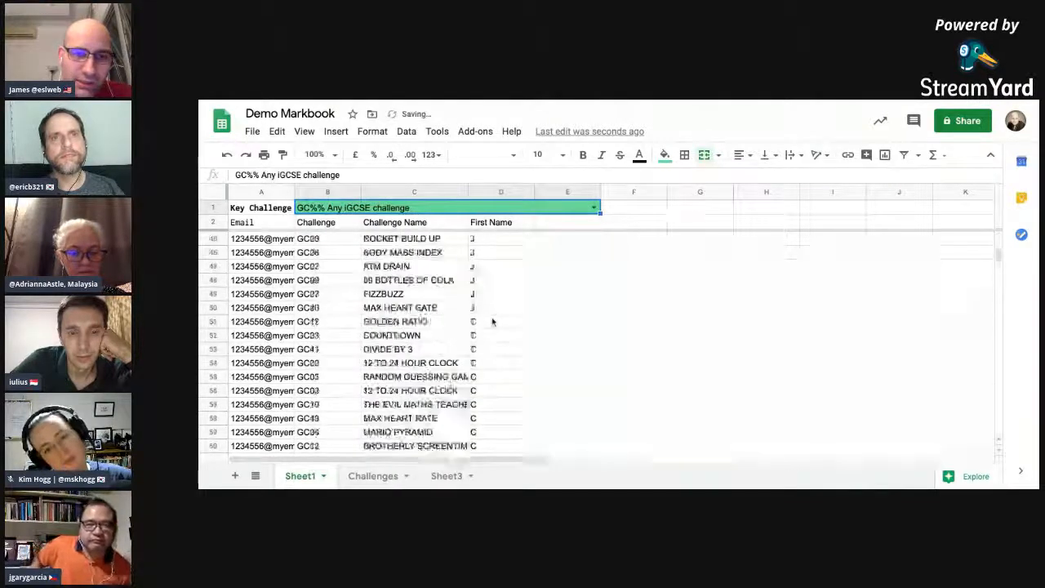
Step: Change the Key Challenge to the wildcard option A2%% any A2 level challenge
click(594, 208)
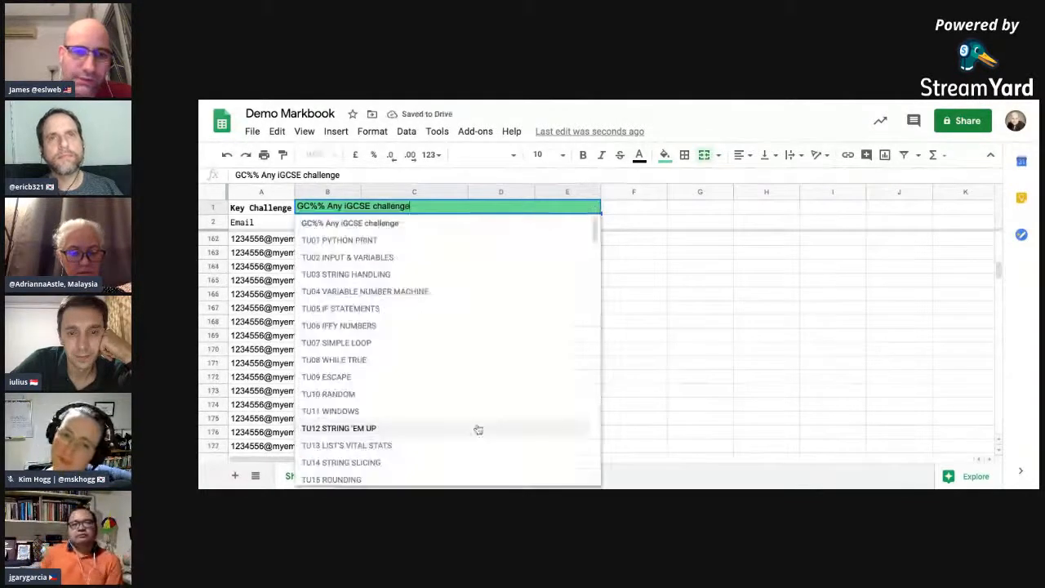
scroll(476, 427, down, 15)
click(422, 459)
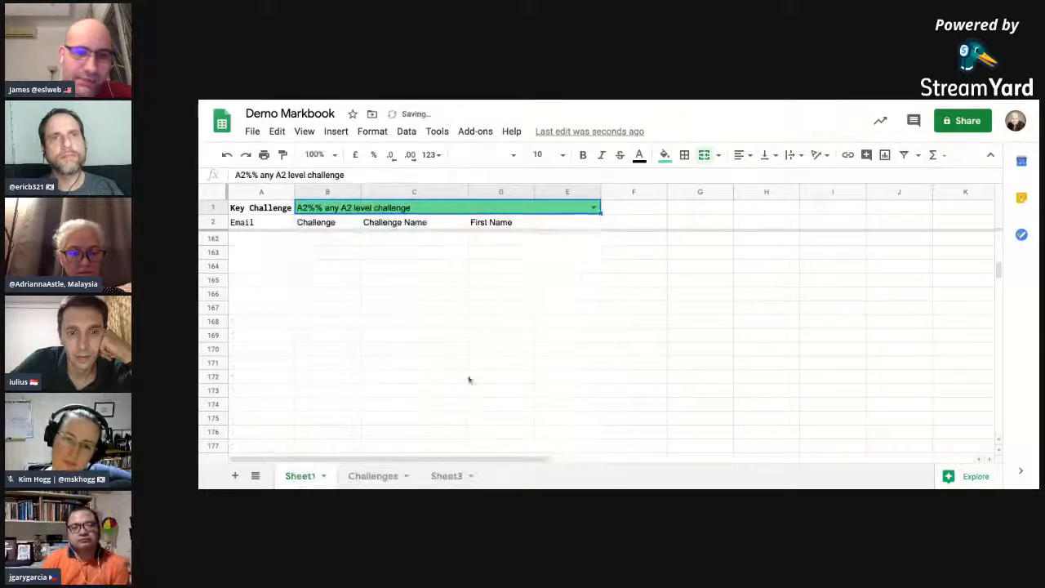
Step: Set the Key Challenge to %%%% all challenges and go back to the start of the listed rows
click(593, 208)
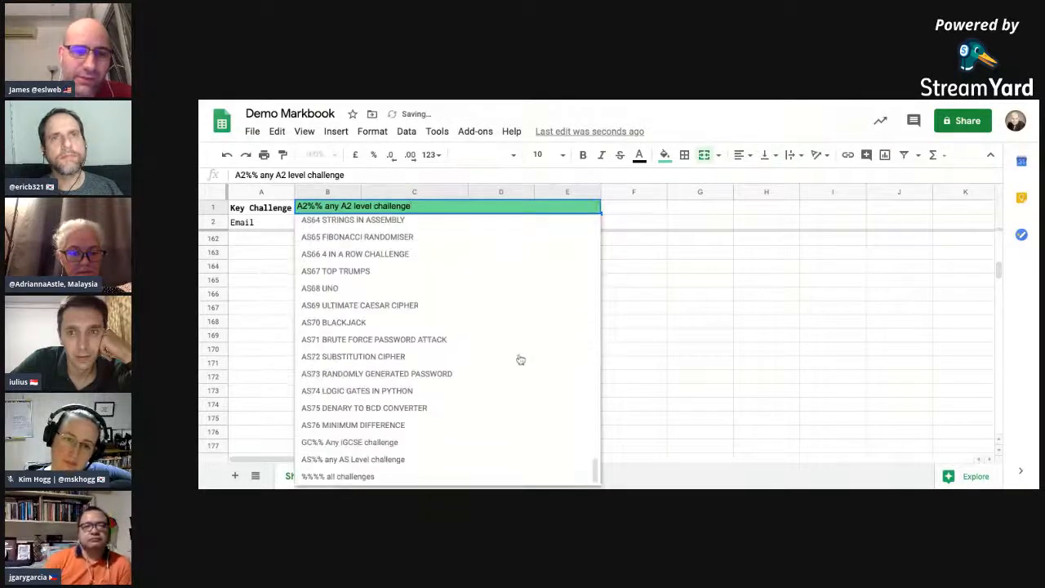
click(384, 476)
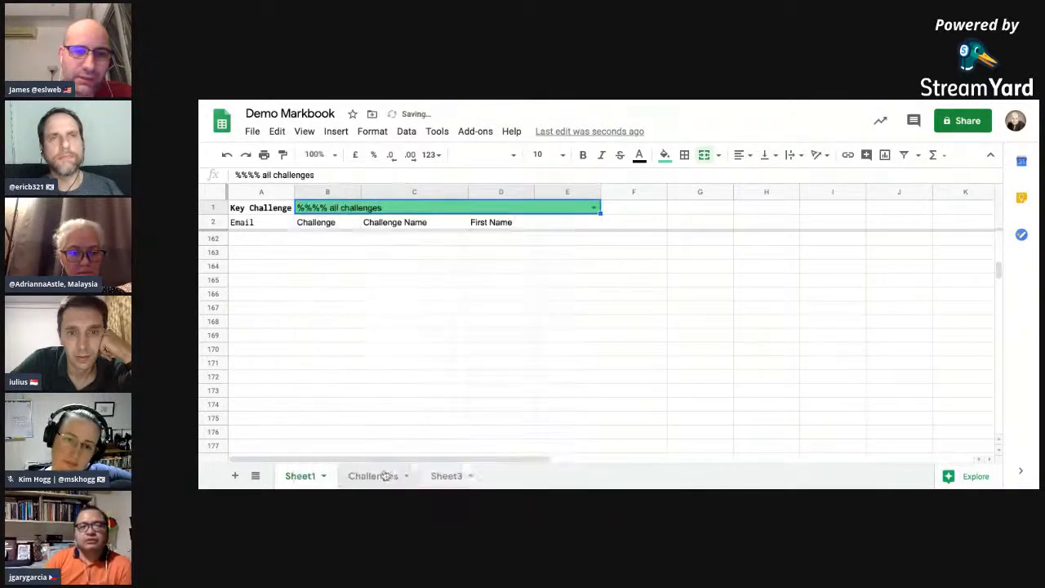
click(509, 271)
scroll(509, 271, up, 20)
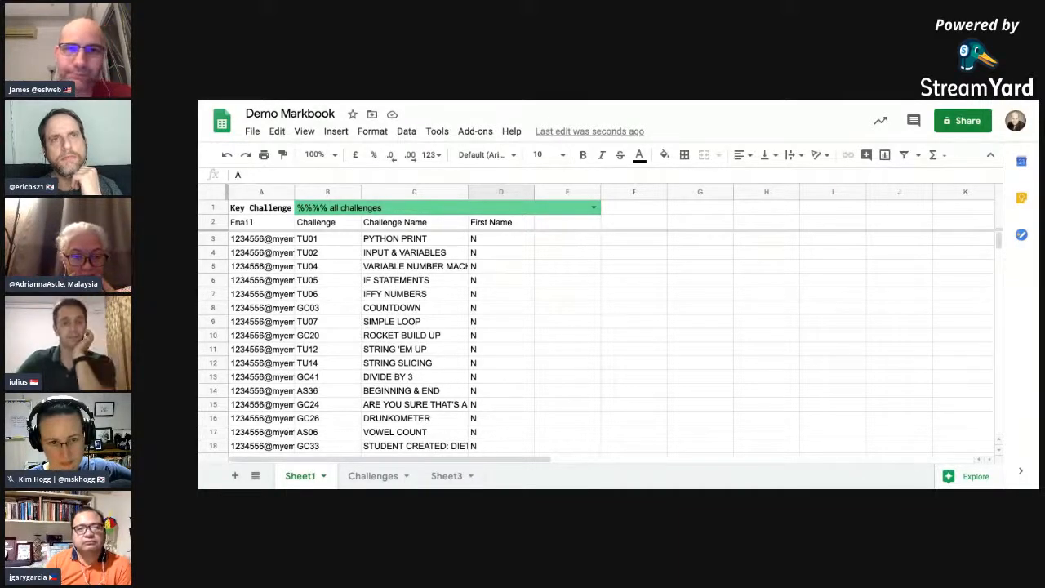
Step: Examine the query formula in A2 and the Email, Challenge, Challenge Name and First Name columns of its output
click(471, 281)
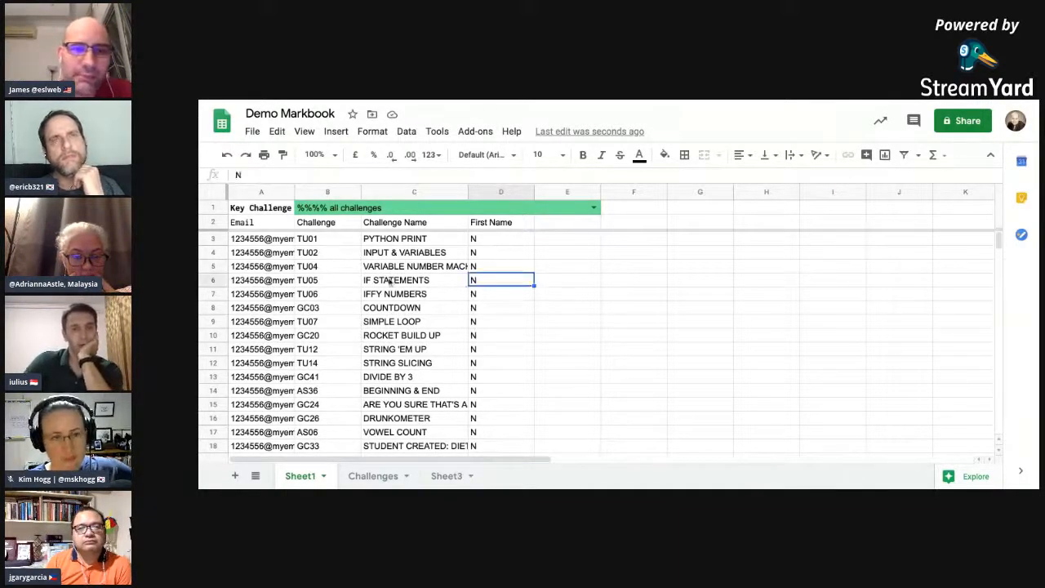
click(391, 282)
click(317, 223)
click(276, 226)
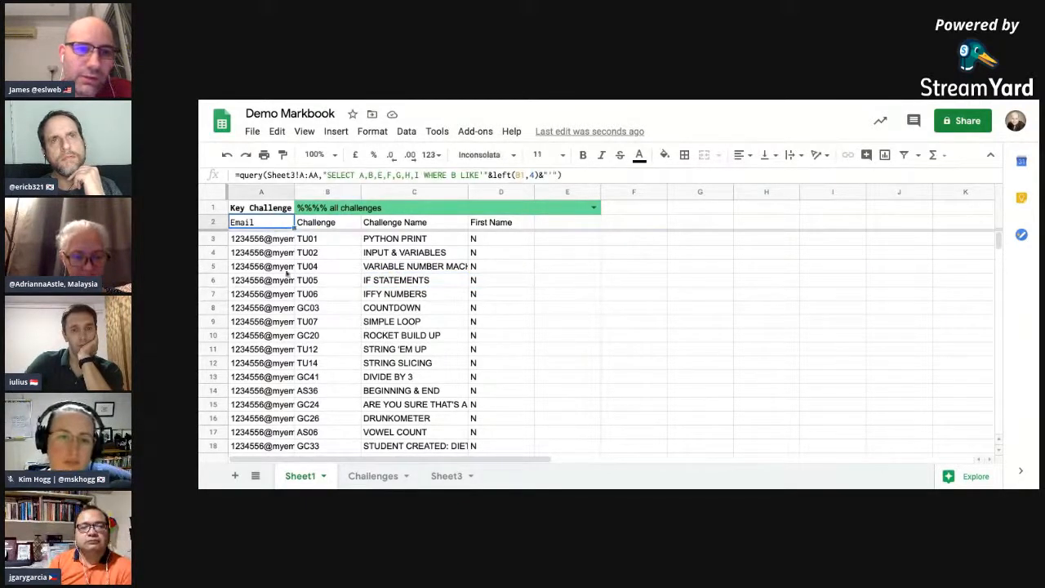
click(327, 224)
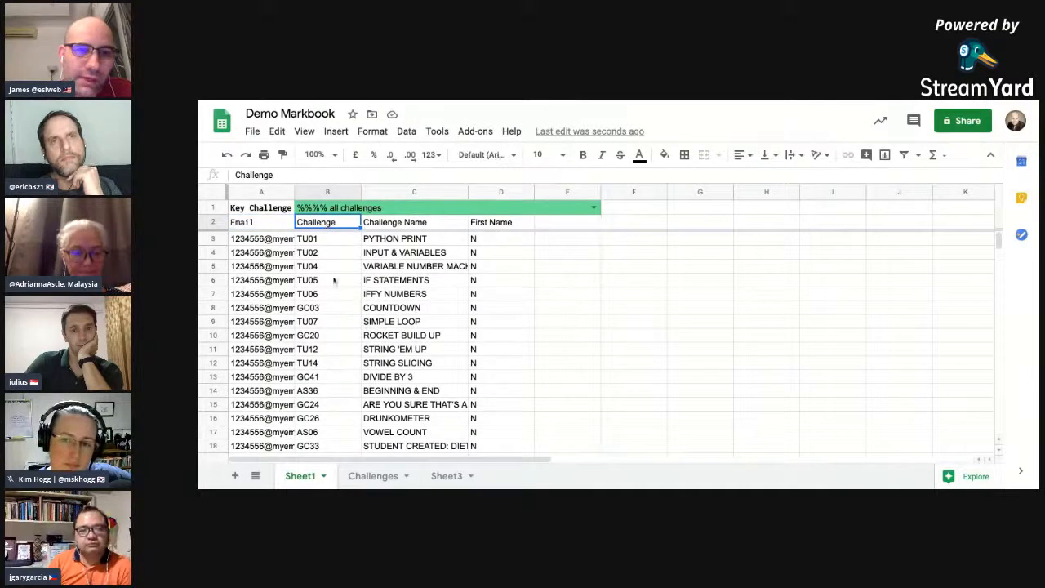
click(311, 253)
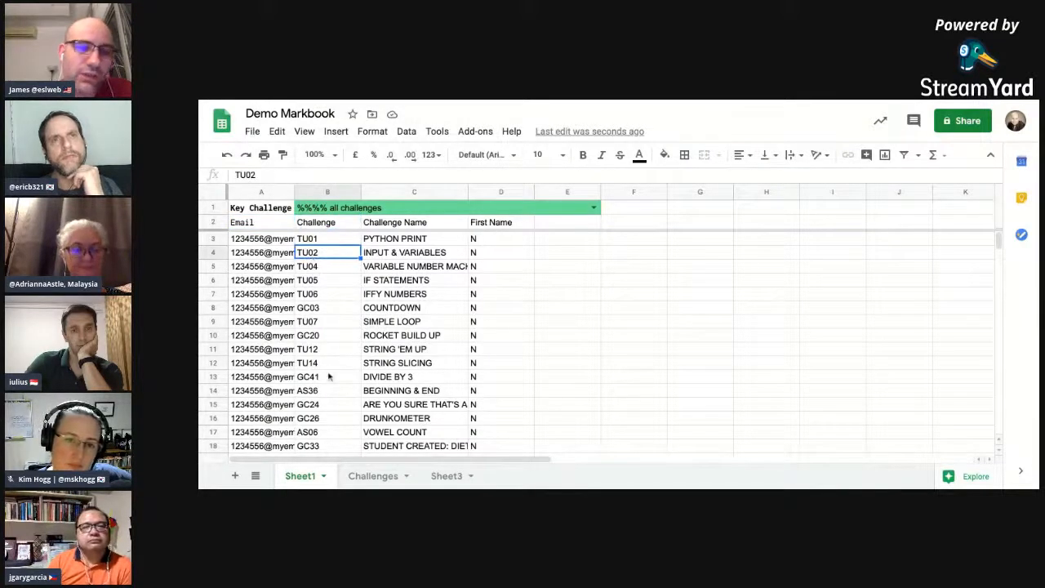
click(411, 223)
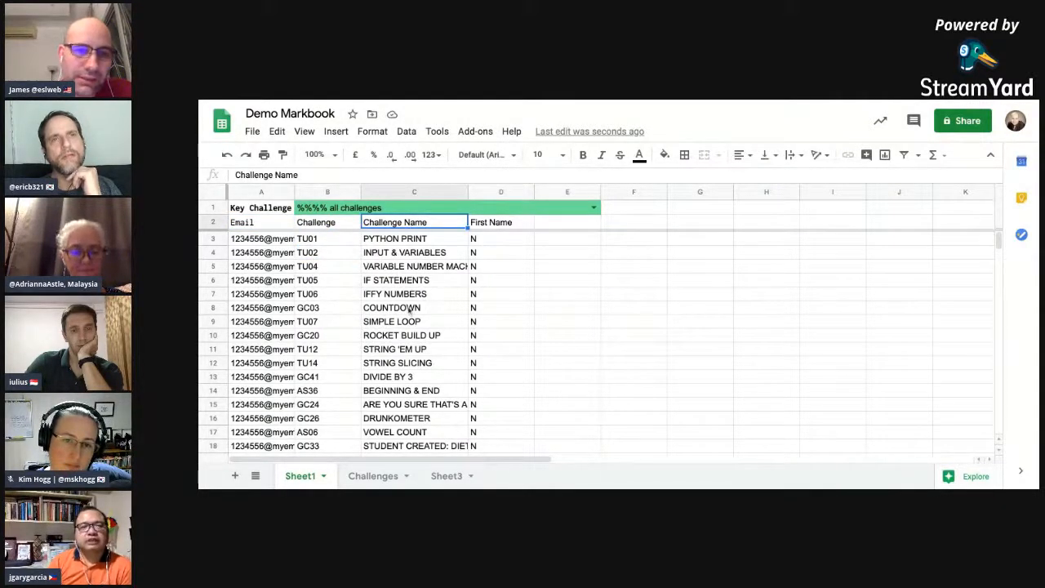
click(410, 307)
click(484, 225)
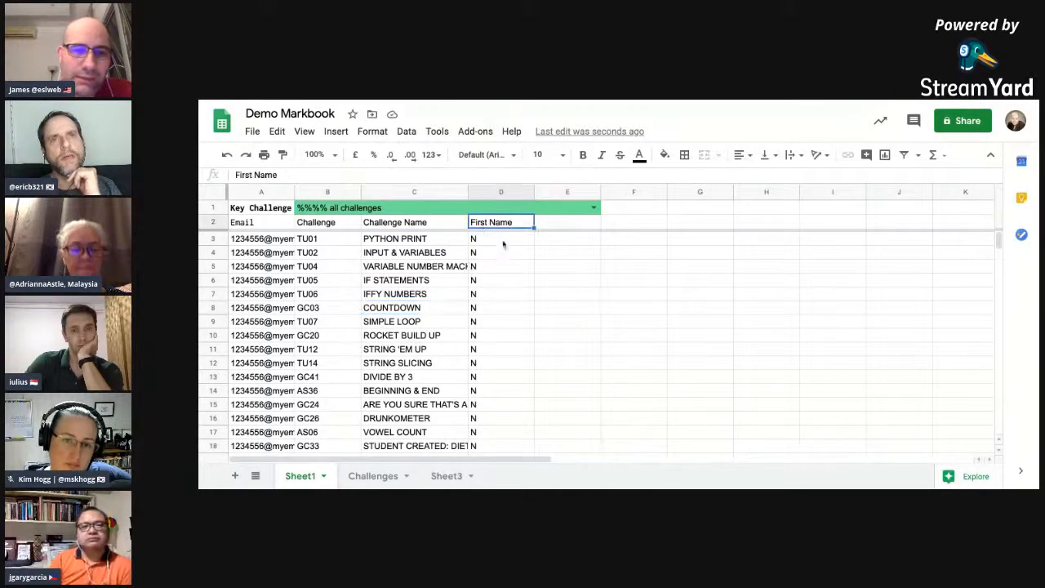
click(502, 362)
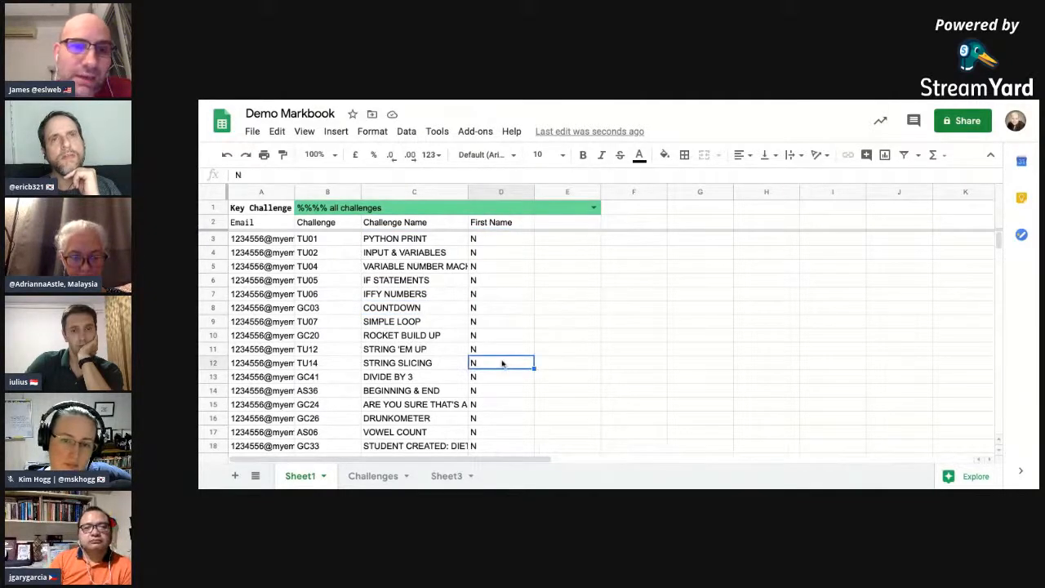
click(486, 311)
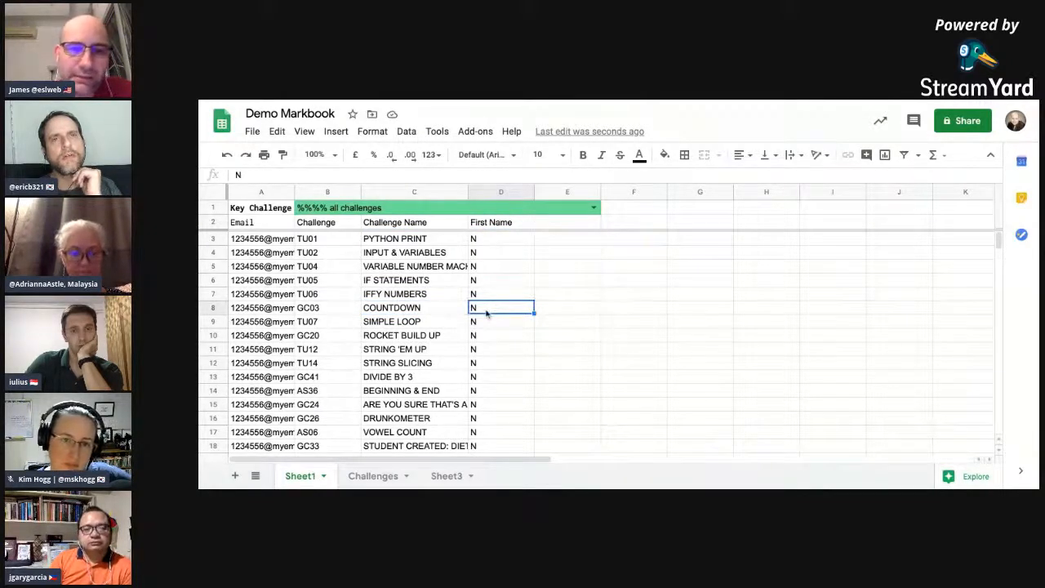
click(488, 254)
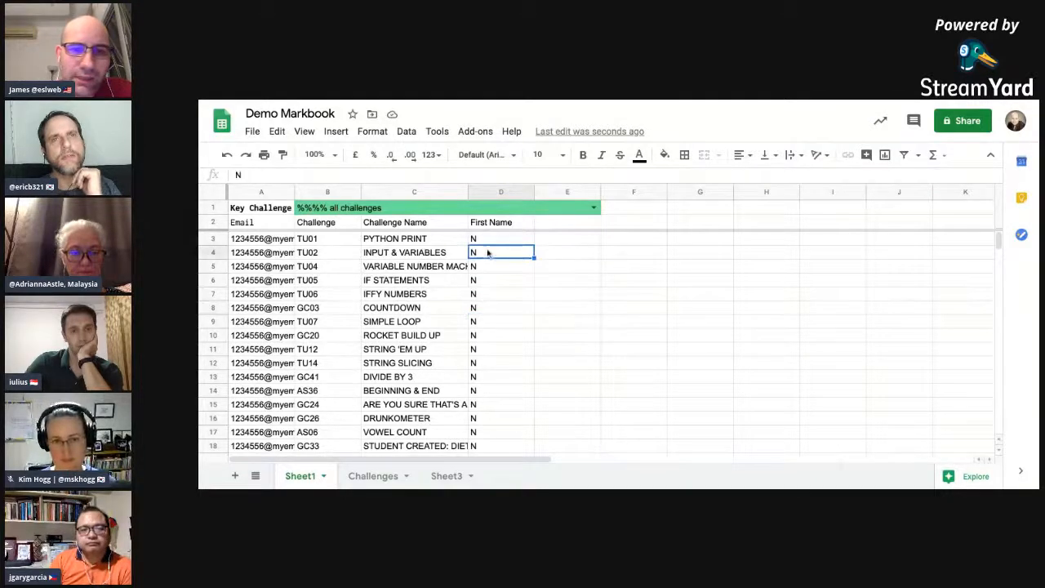
Step: Set the Key Challenge selection in B1 to TU03 STRING HANDLING
click(477, 207)
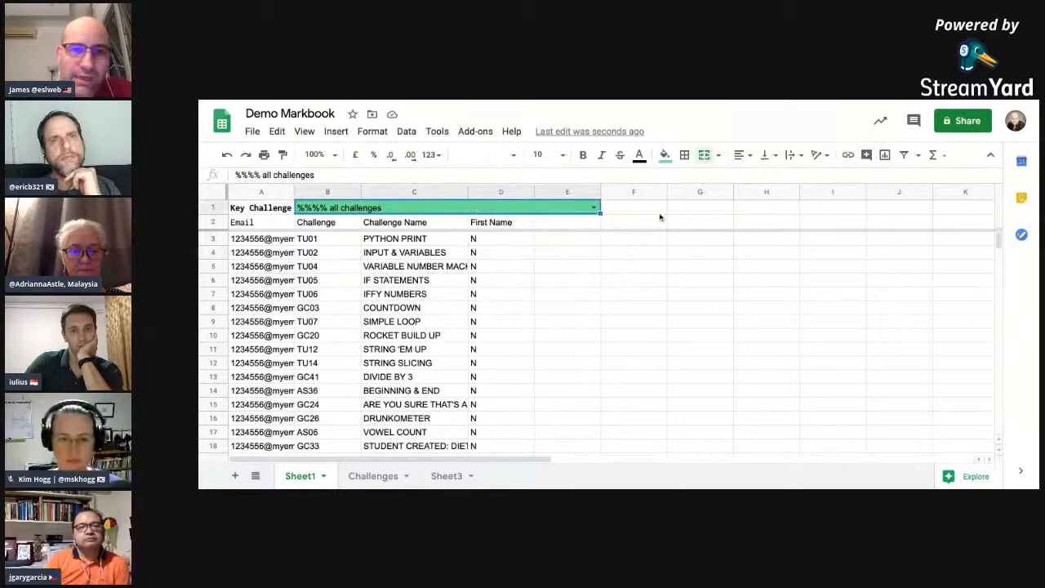
click(595, 209)
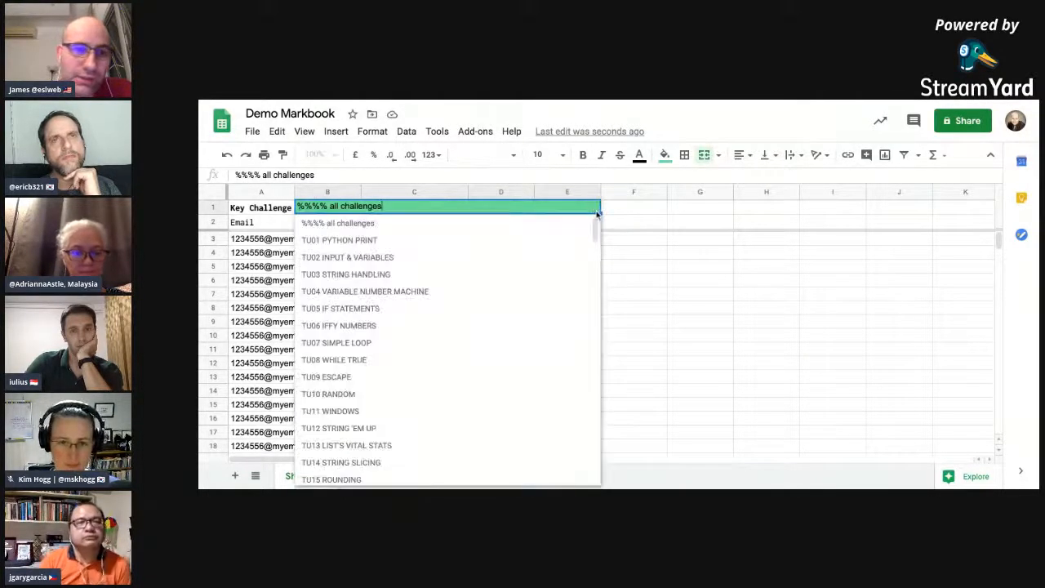
click(501, 277)
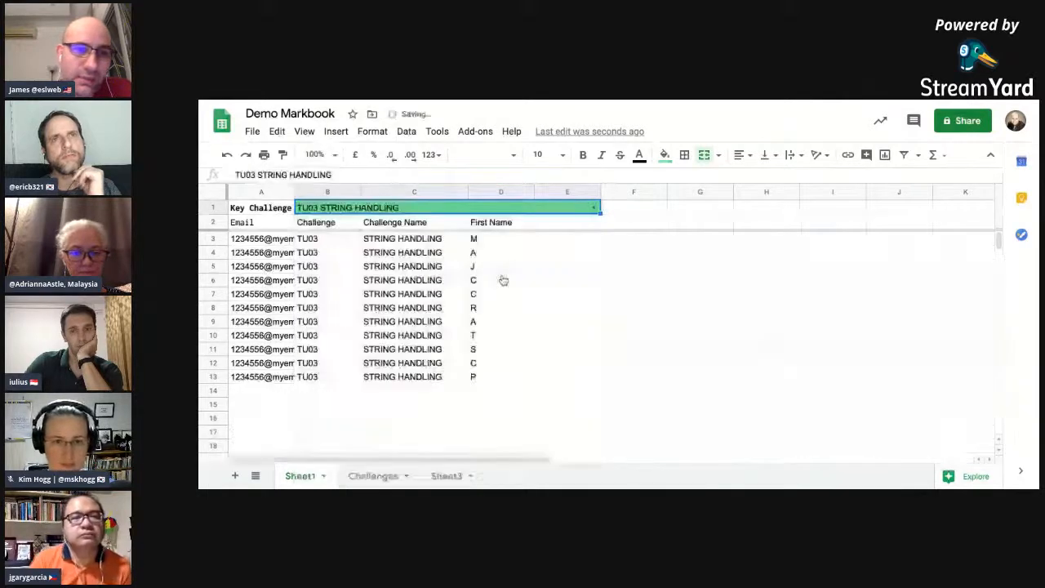
Step: Change the Key Challenge selection to TU08 WHILE TRUE
click(594, 208)
click(449, 350)
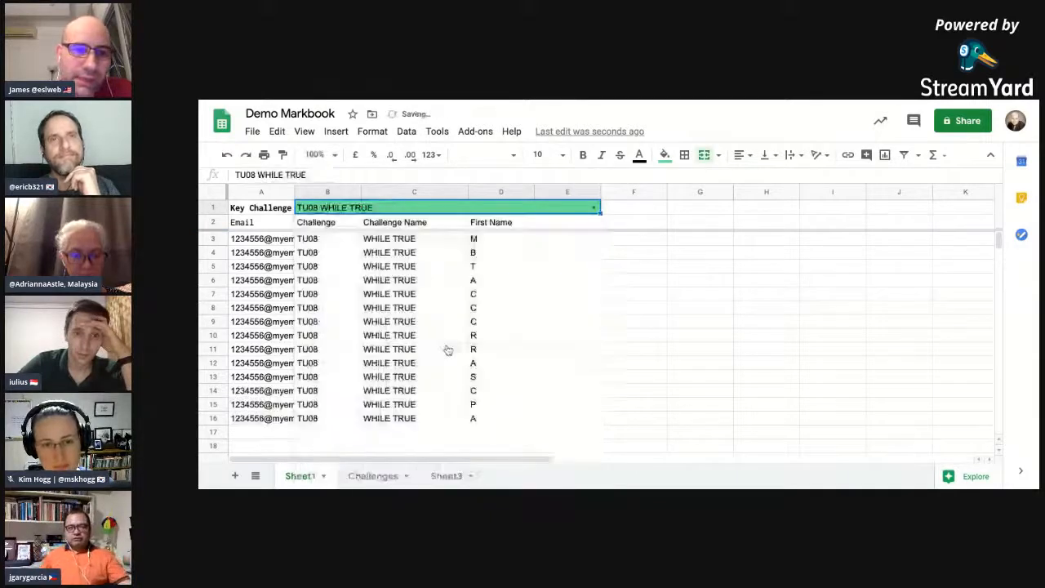
click(511, 298)
click(573, 265)
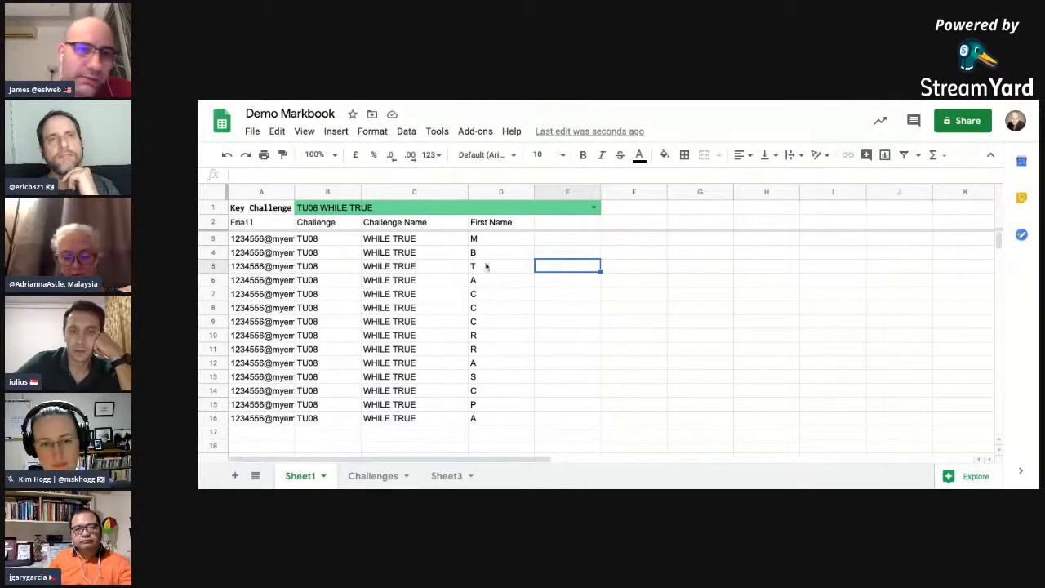
Step: Inspect the data validation rule behind the Key Challenge dropdown in B1, checking its cell range and list source, and close it without saving
click(406, 211)
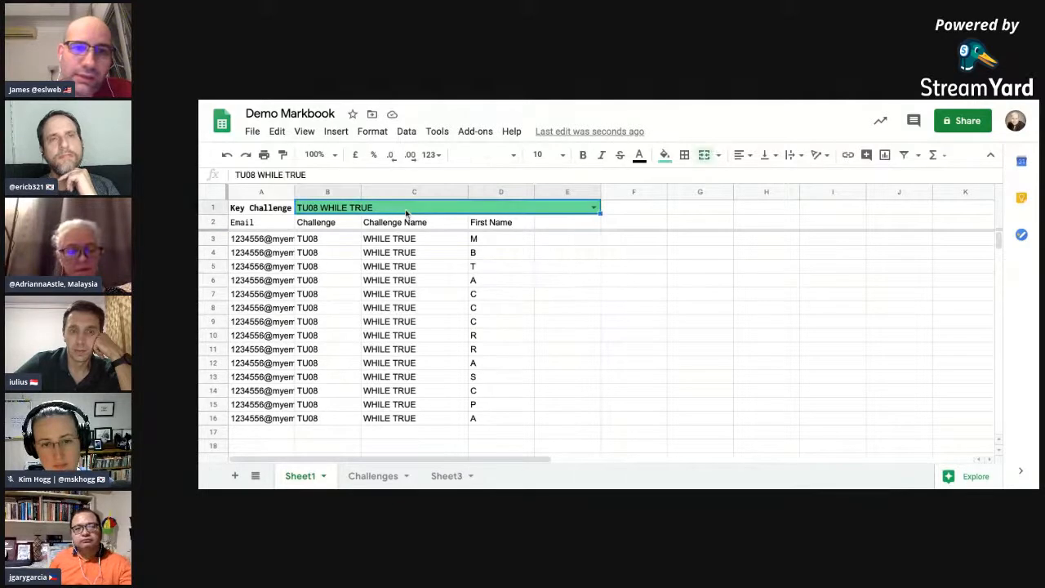
click(402, 134)
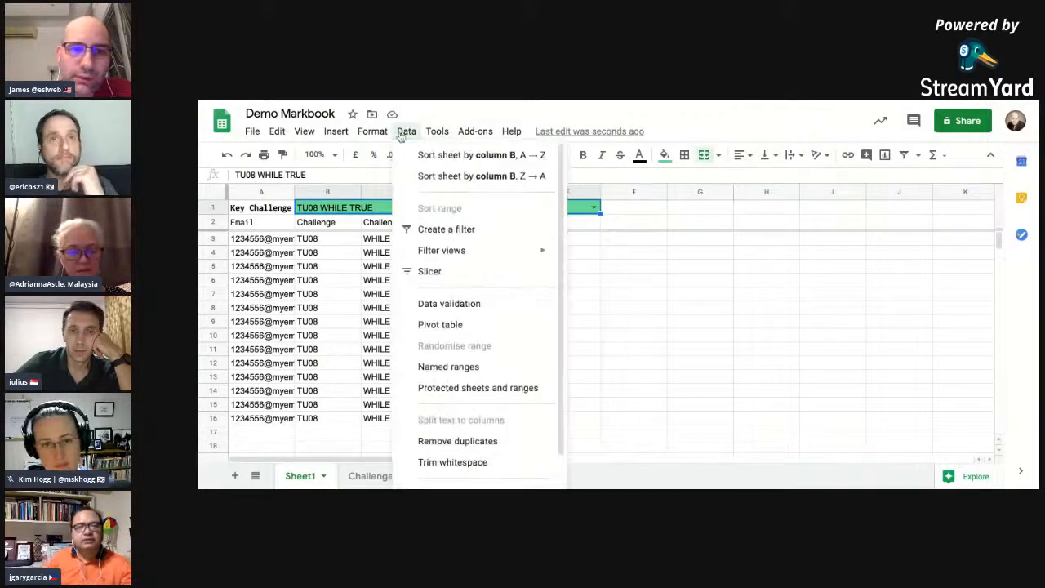
click(488, 304)
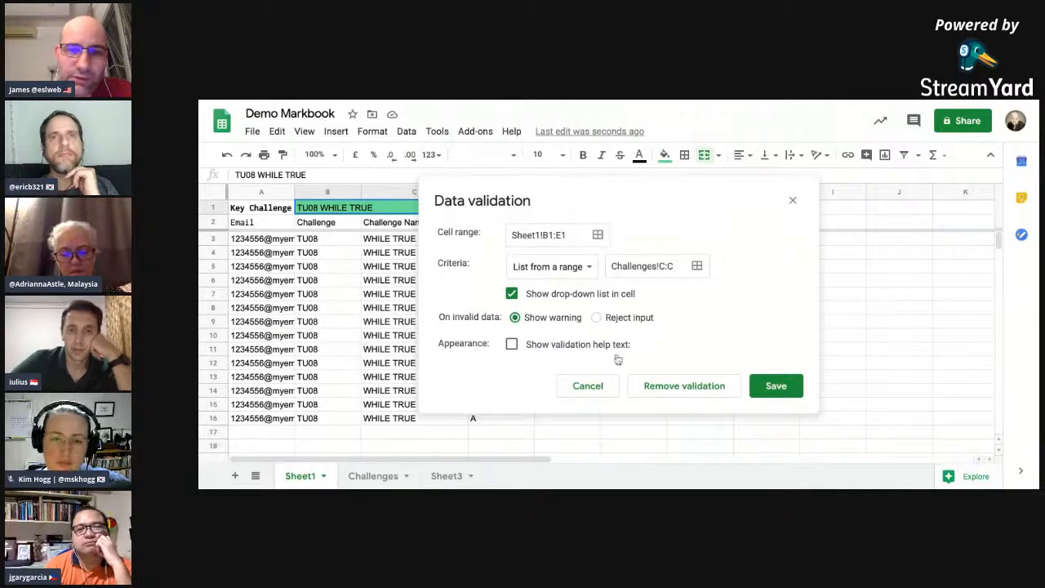
click(590, 386)
click(631, 309)
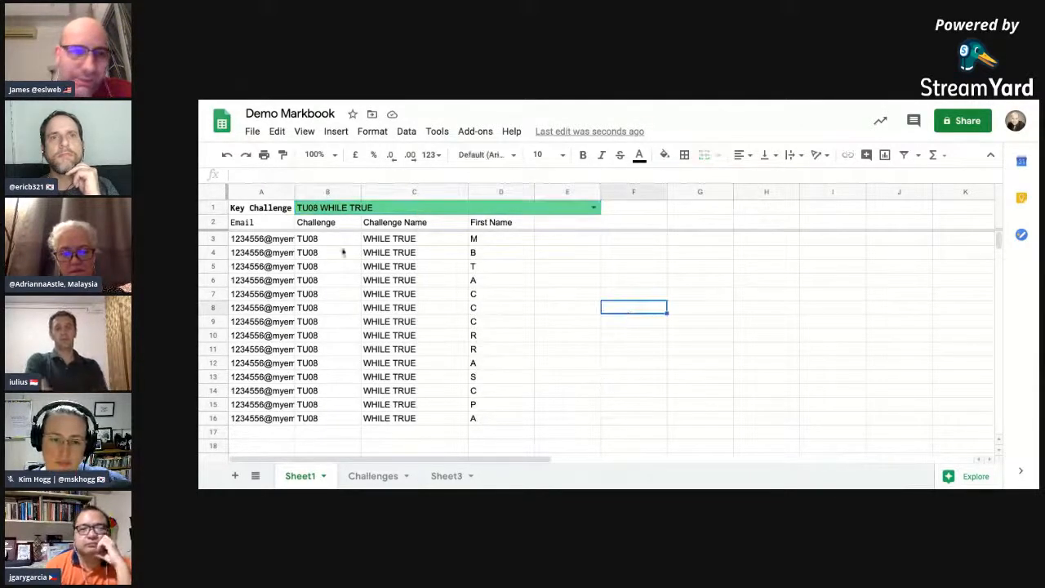
Step: Open the QUERY formula in A2 for viewing and examine its data argument, the Sheet3!A:AA range
click(277, 229)
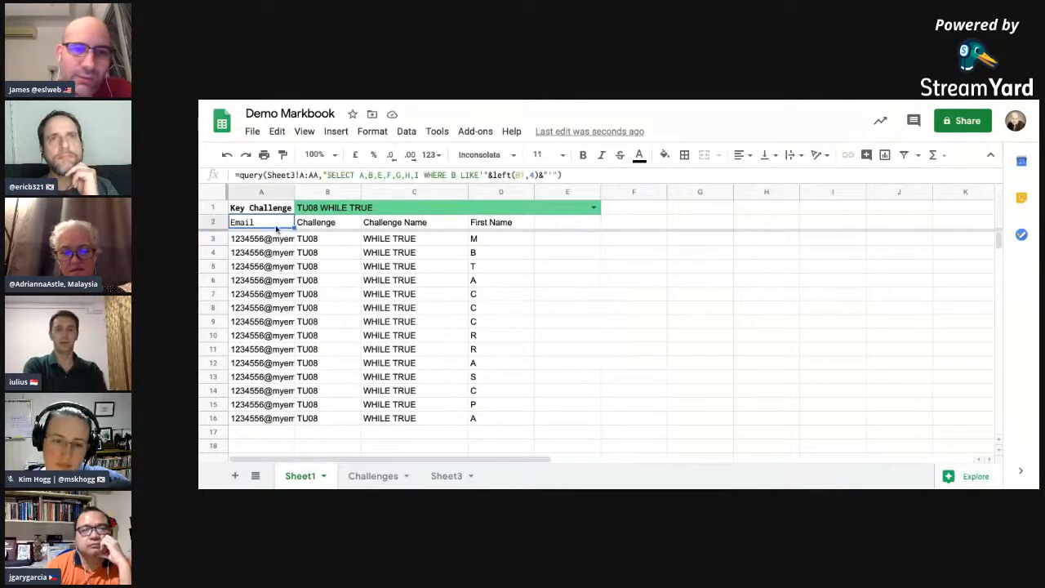
click(250, 176)
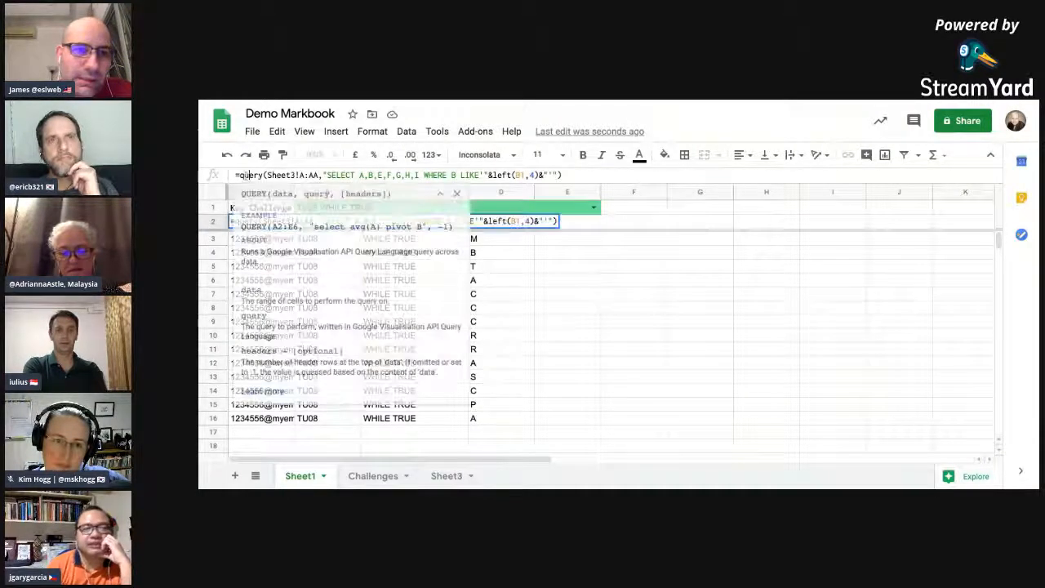
drag(241, 176, 571, 176)
click(578, 176)
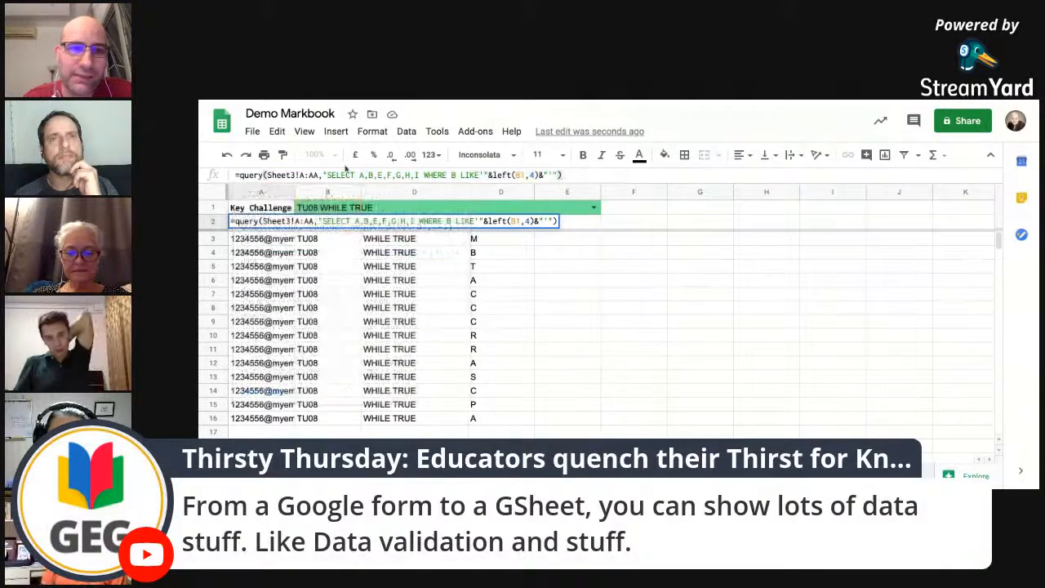
click(254, 174)
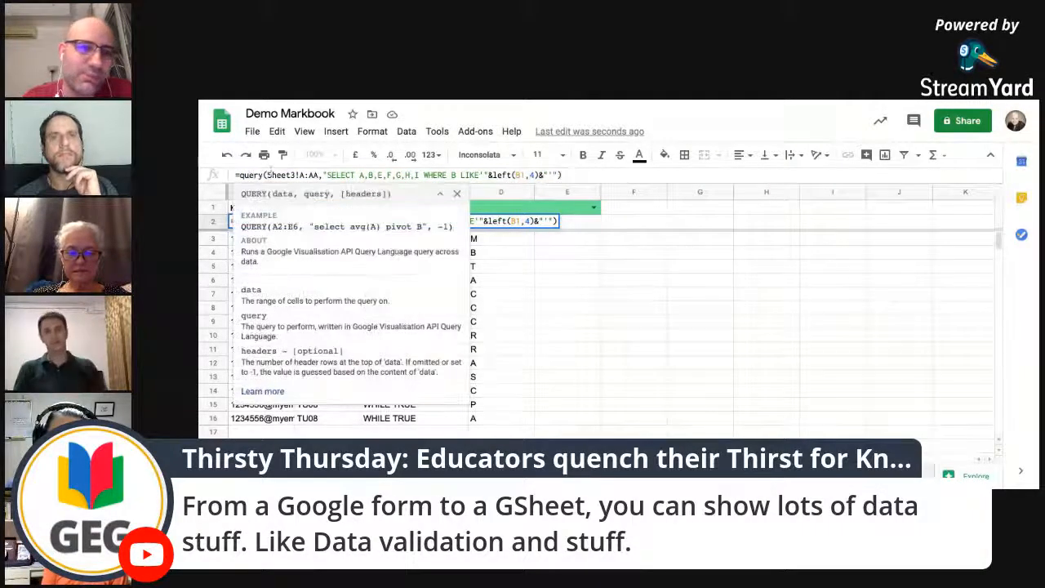
click(272, 175)
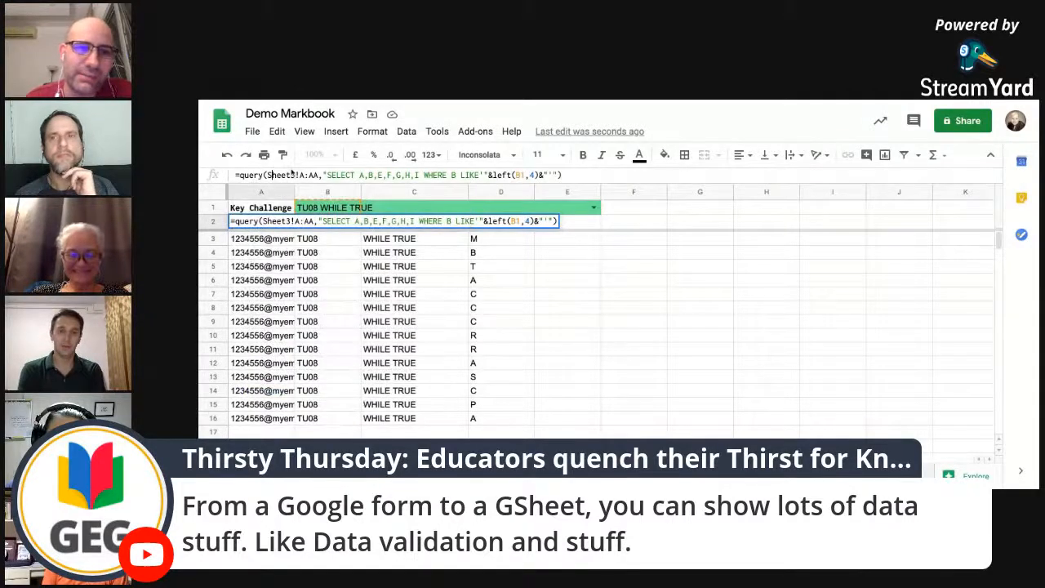
click(291, 174)
drag(296, 175, 319, 175)
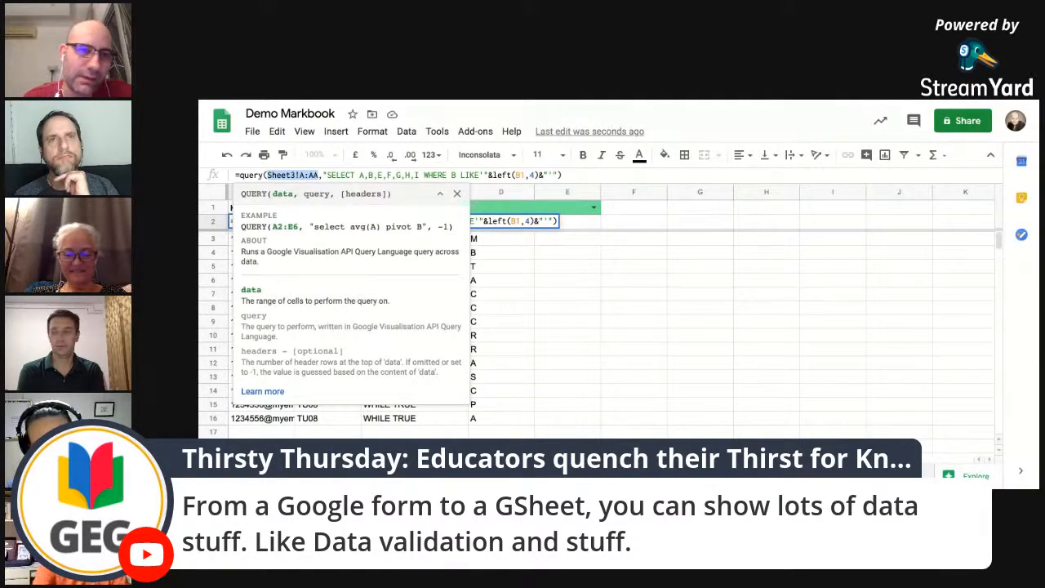
click(313, 175)
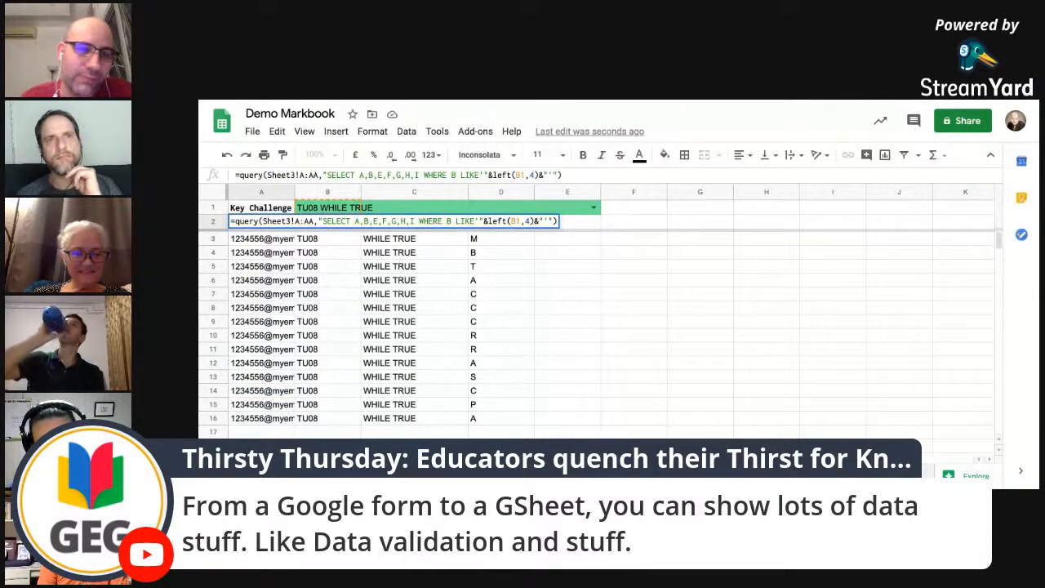
Step: Examine the query string of the A2 formula: its SELECT column list, the WHERE keyword and the LIKE operator
click(326, 175)
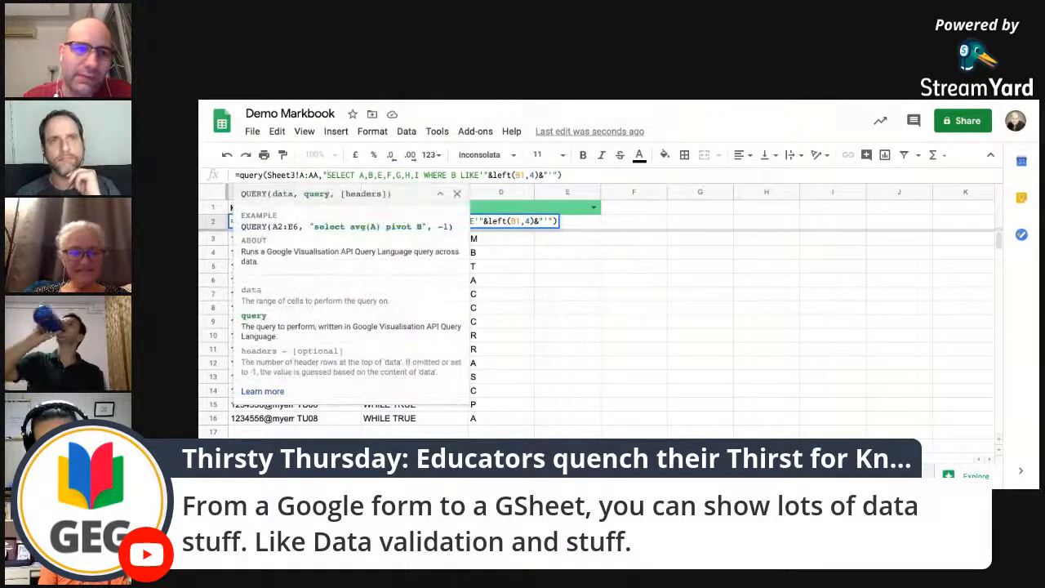
drag(347, 175, 422, 174)
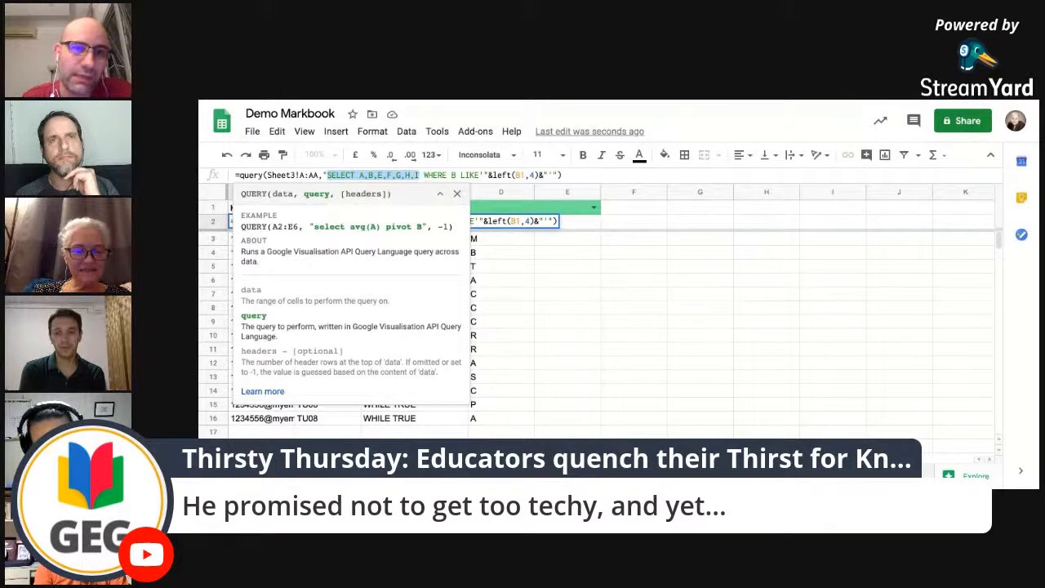
click(419, 175)
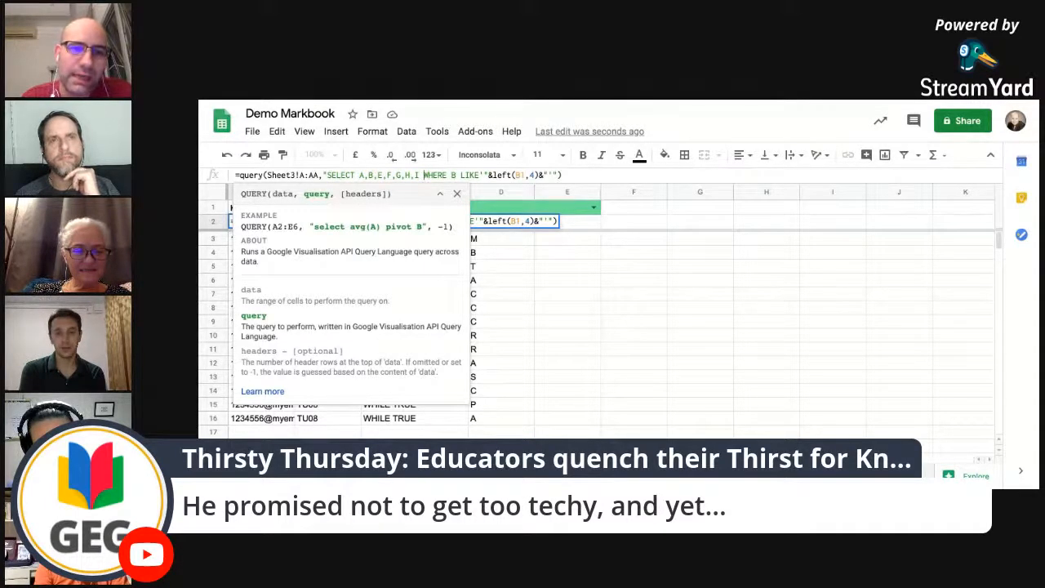
drag(437, 175, 447, 175)
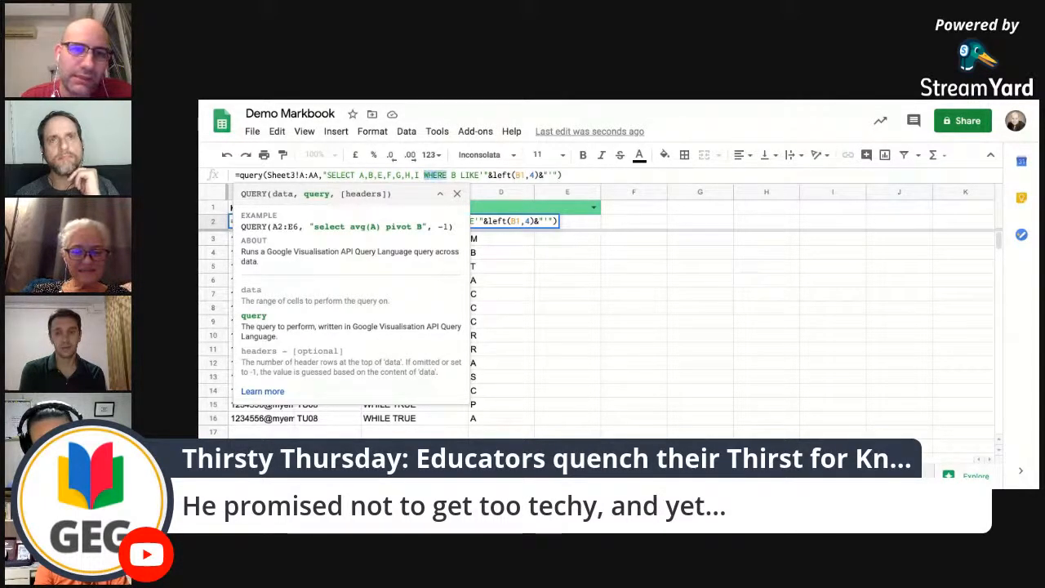
click(453, 174)
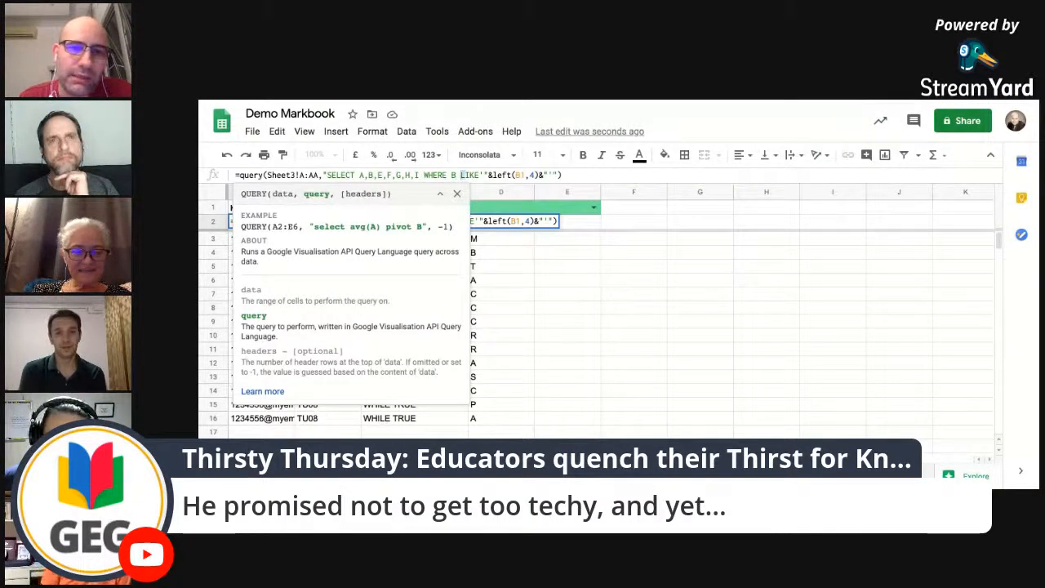
double_click(470, 175)
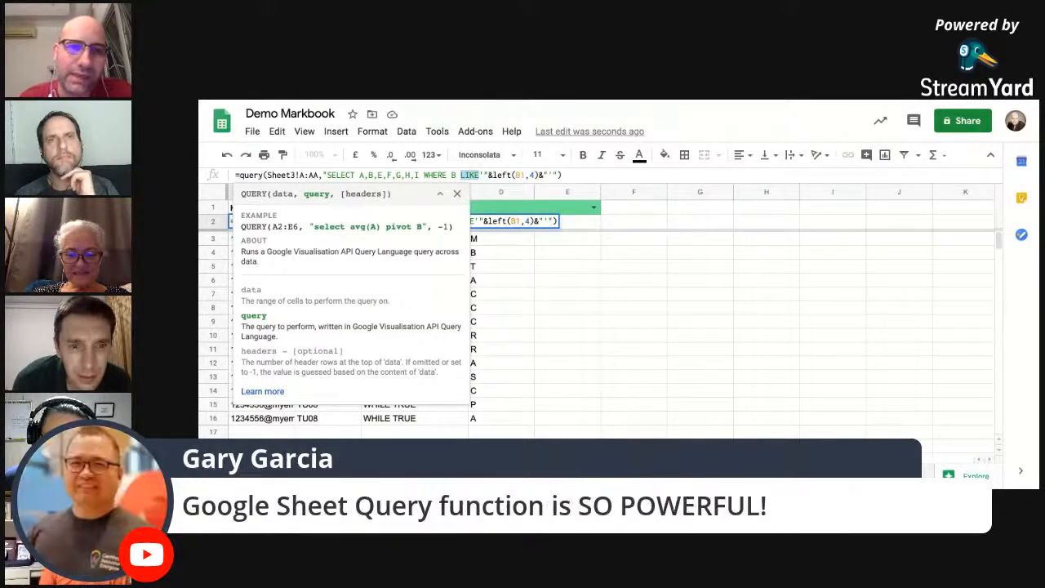
Step: Examine the left(B1,4) expression that supplies the challenge code to the A2 query condition, and leave the formula
click(480, 175)
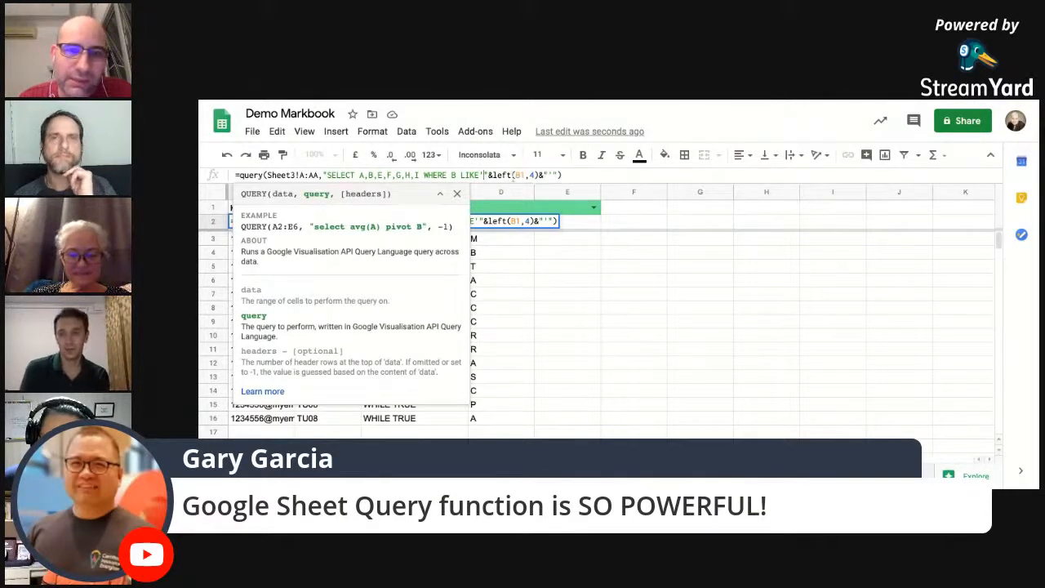
click(505, 174)
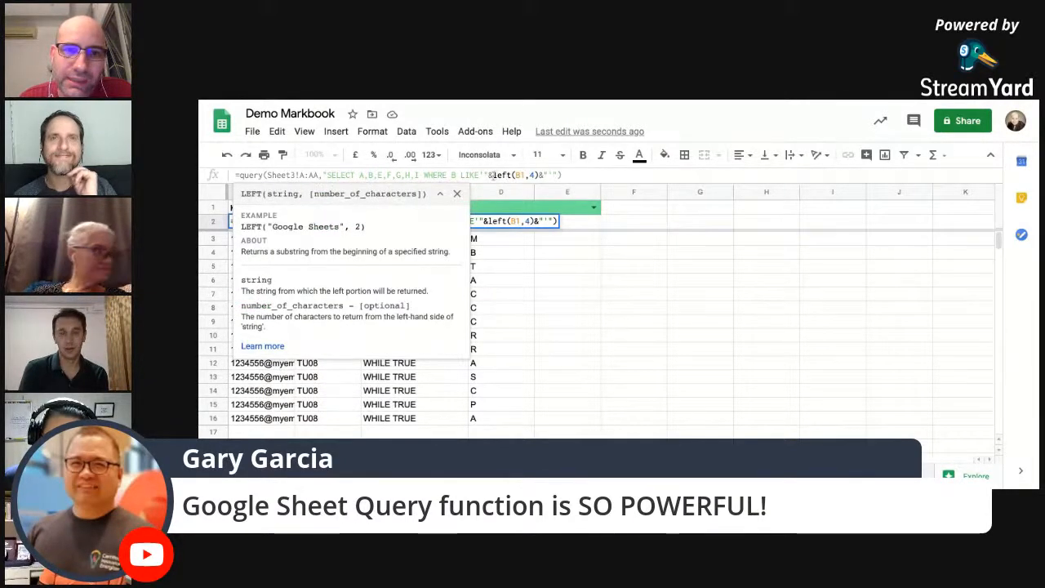
drag(493, 175, 539, 175)
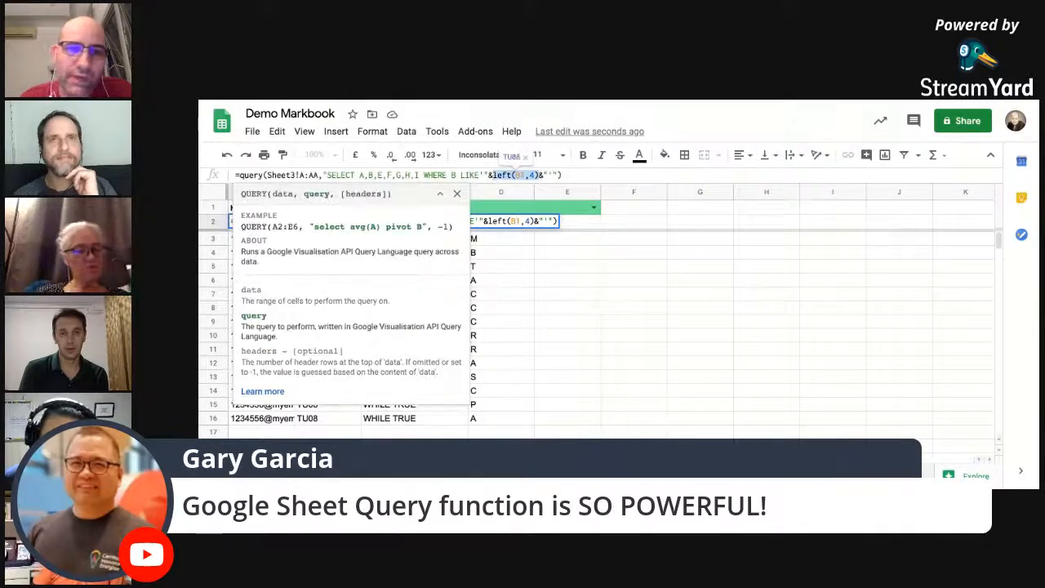
click(567, 282)
key(Return)
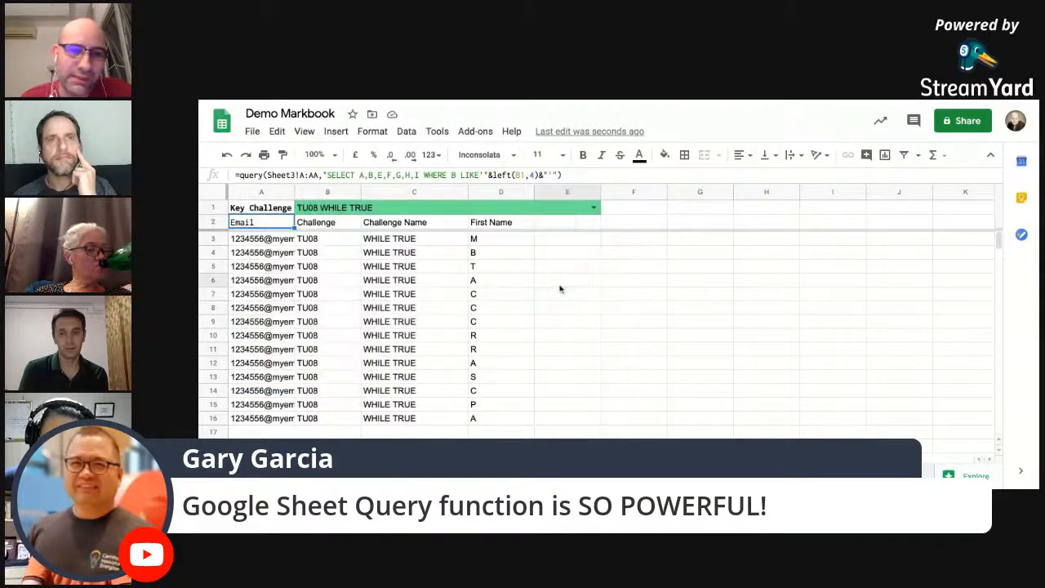
click(408, 285)
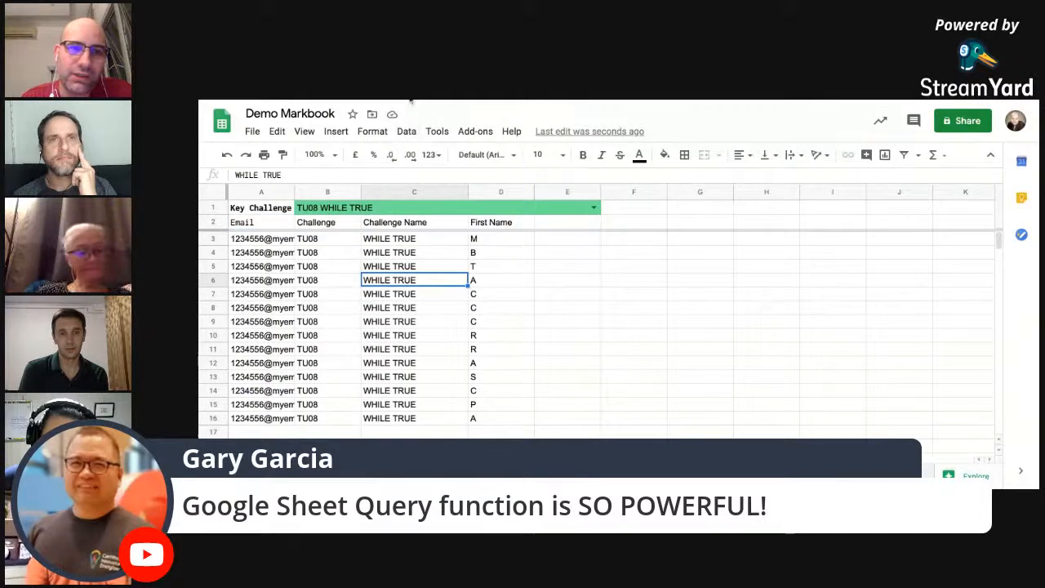